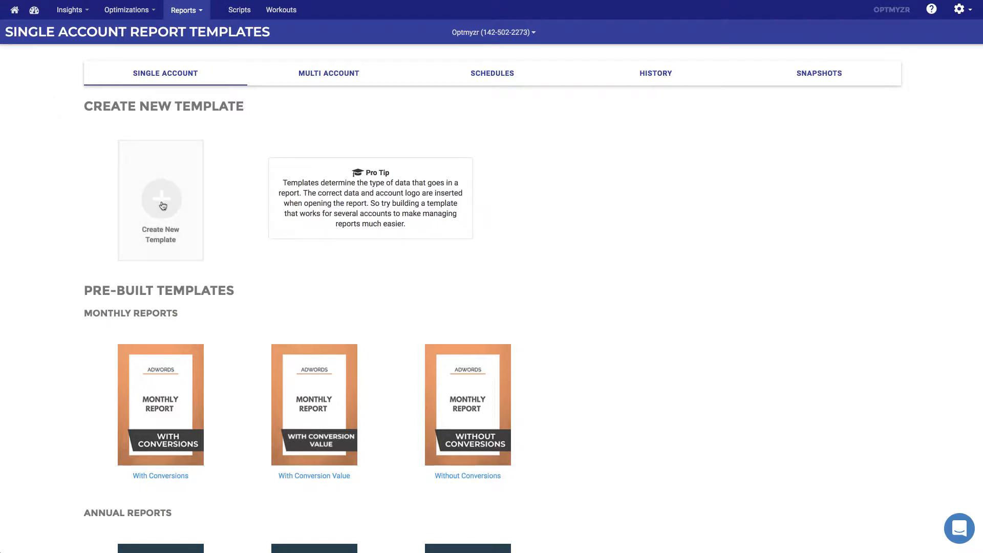
# Step: Review the pre-built monthly, annual and executive summary report templates and the actions offered for the monthly With Conversions template
pyautogui.click(185, 10)
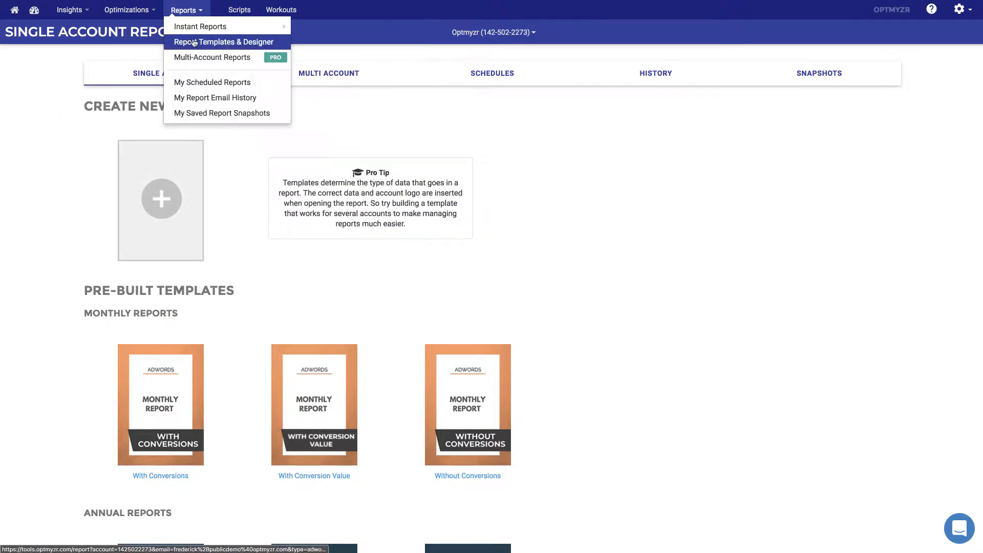
pyautogui.click(33, 196)
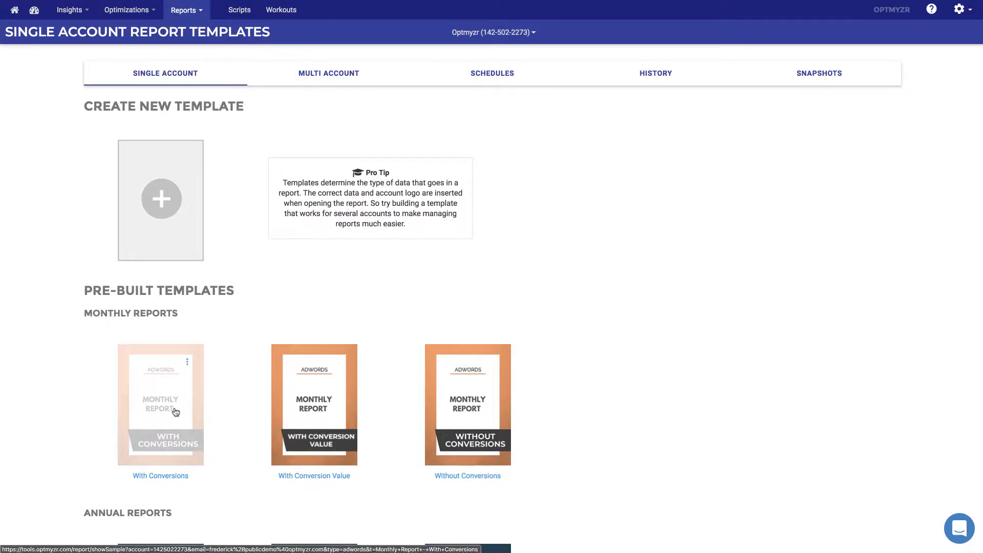
pyautogui.scroll(-4, 175, 411)
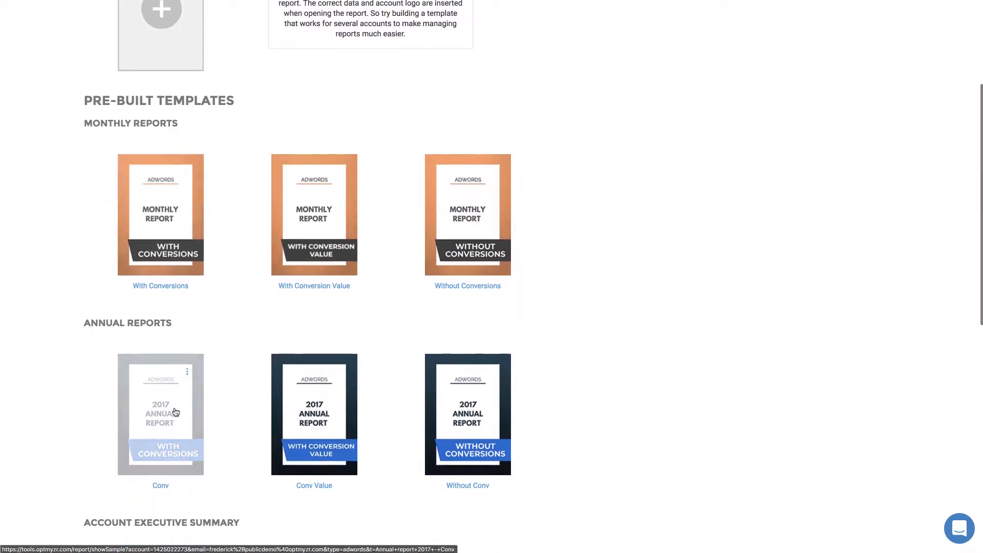
pyautogui.scroll(-4, 175, 412)
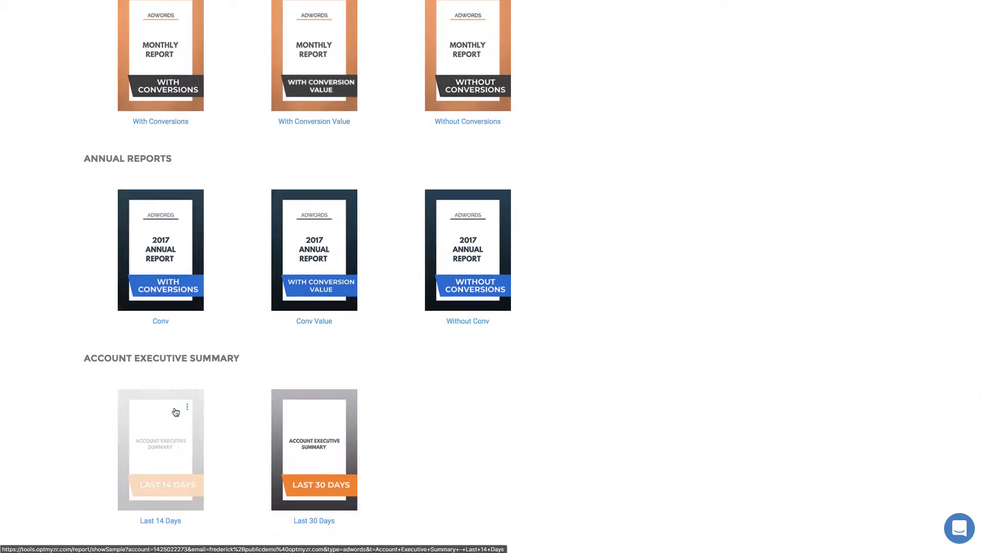
pyautogui.scroll(6, 175, 411)
pyautogui.scroll(1, 175, 412)
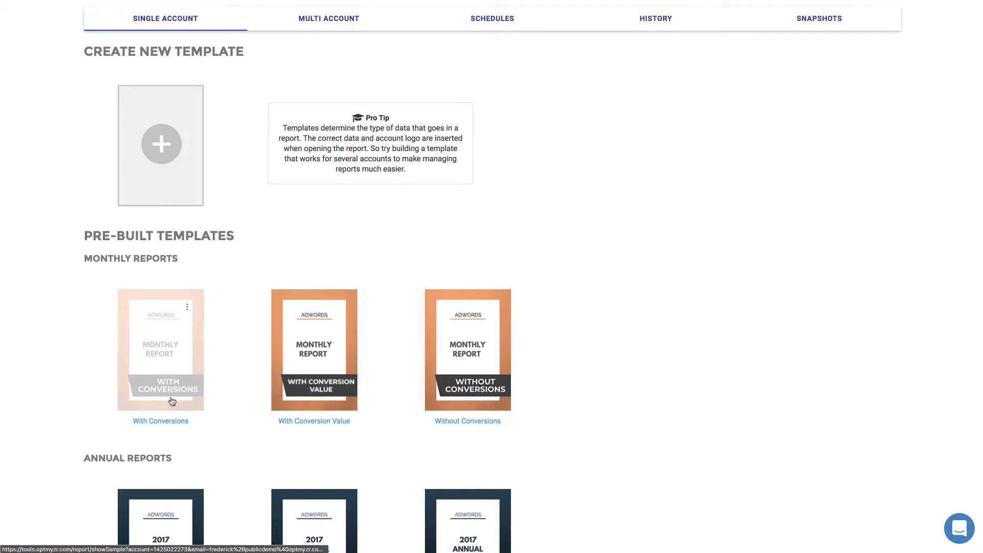
pyautogui.moveTo(304, 395)
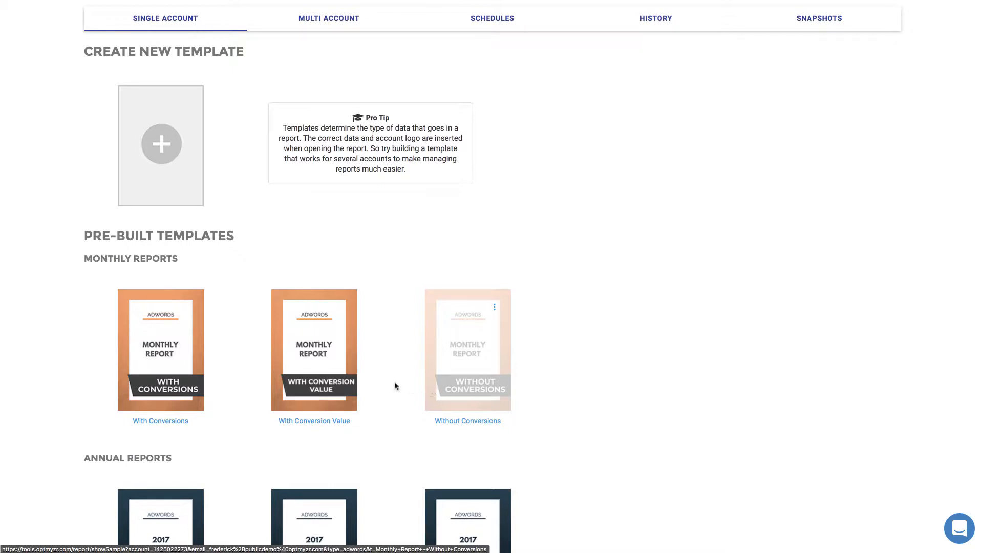
pyautogui.click(187, 307)
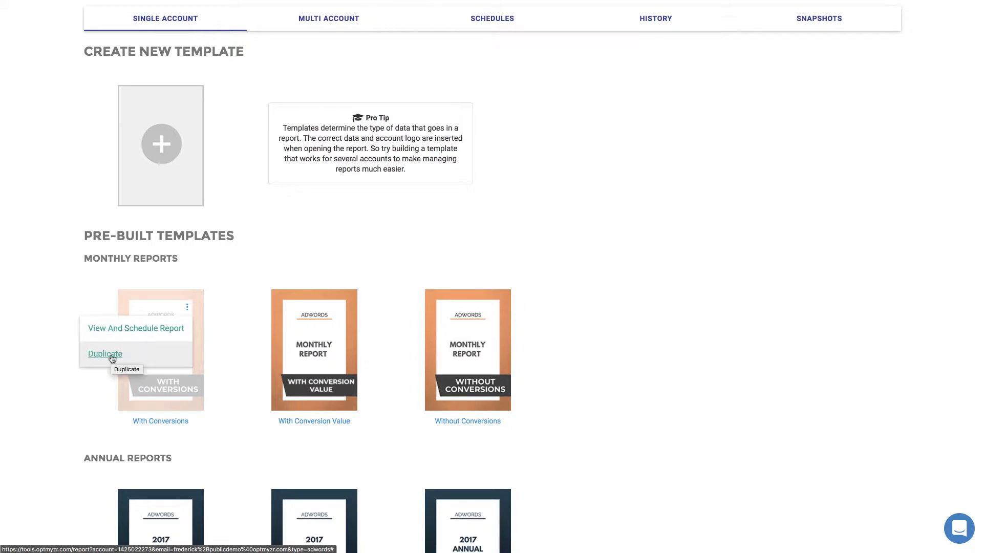
pyautogui.click(70, 356)
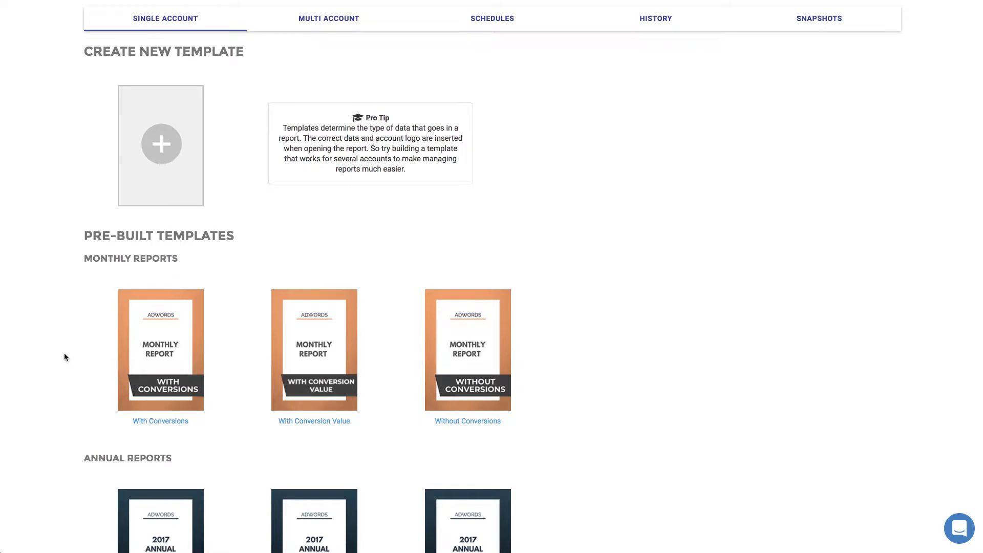
# Step: Create a new single-account report template named "Demo"
pyautogui.click(162, 143)
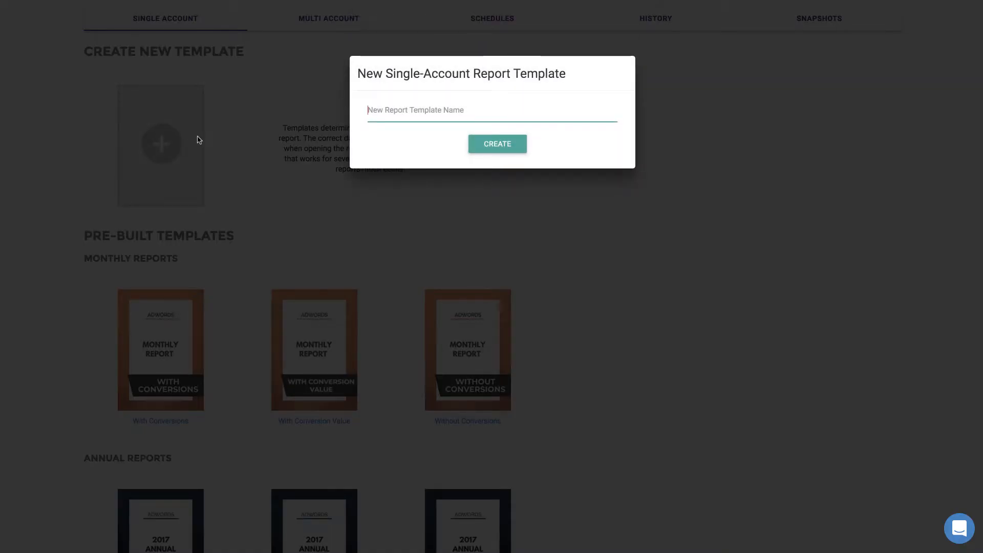
pyautogui.write('Demo')
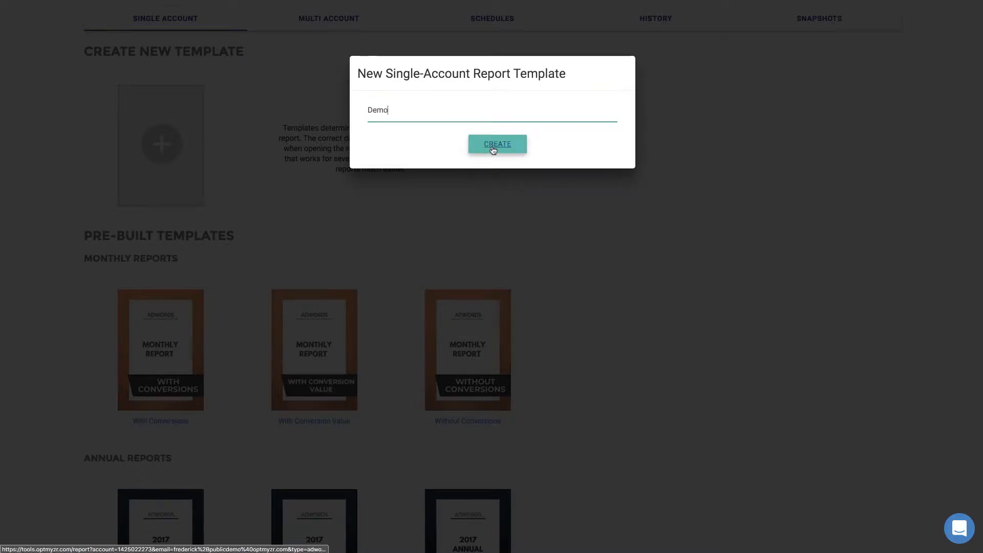
pyautogui.click(493, 149)
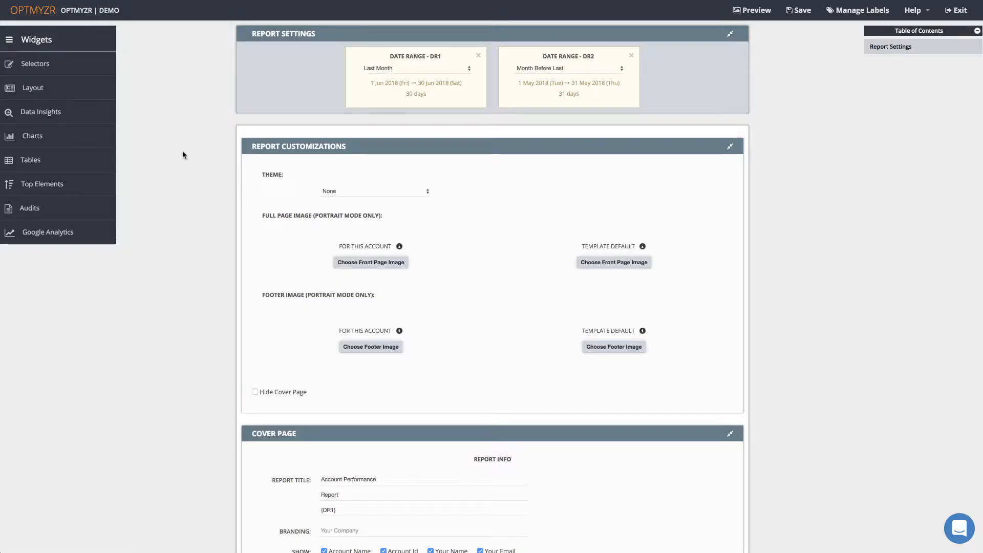
# Step: Add a Quality Score Chart widget from the data insights group to the report
pyautogui.moveTo(67, 72)
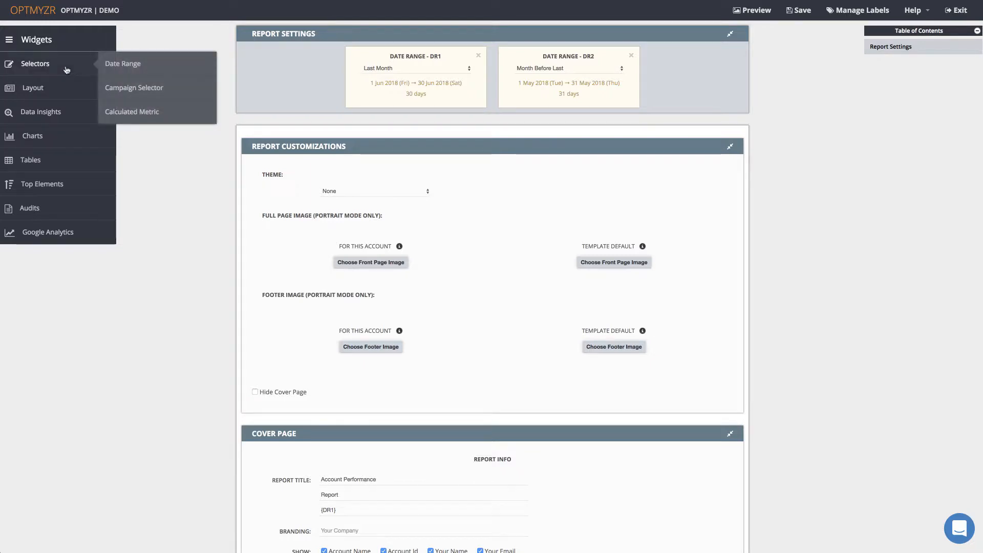
pyautogui.moveTo(66, 112)
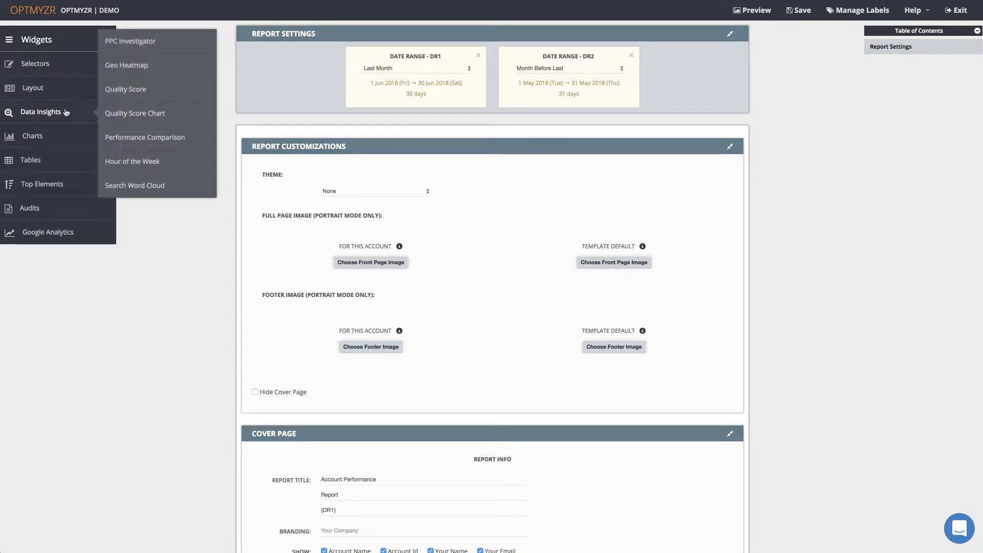
pyautogui.click(133, 117)
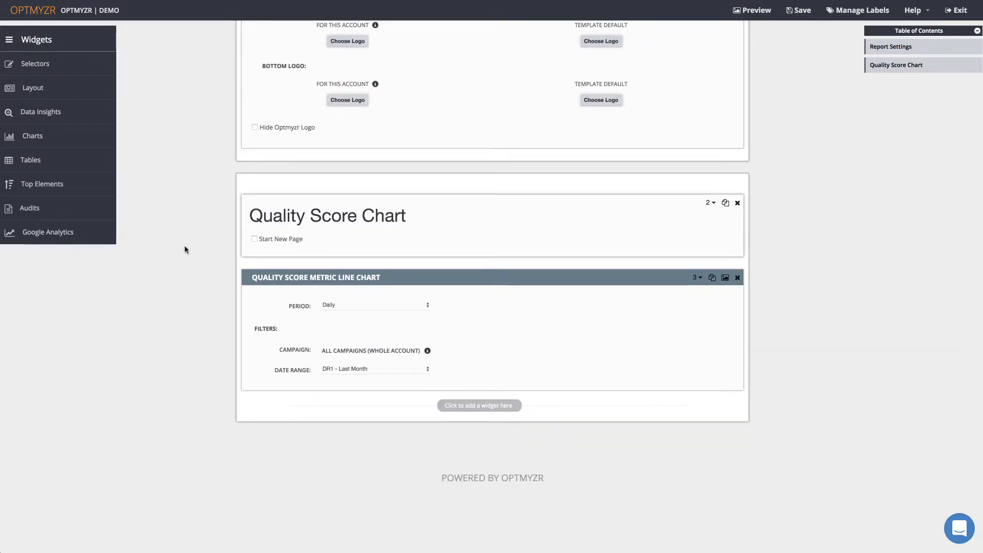
# Step: Insert a Top Image Ads widget directly above the Quality Score Chart section
pyautogui.moveTo(416, 201)
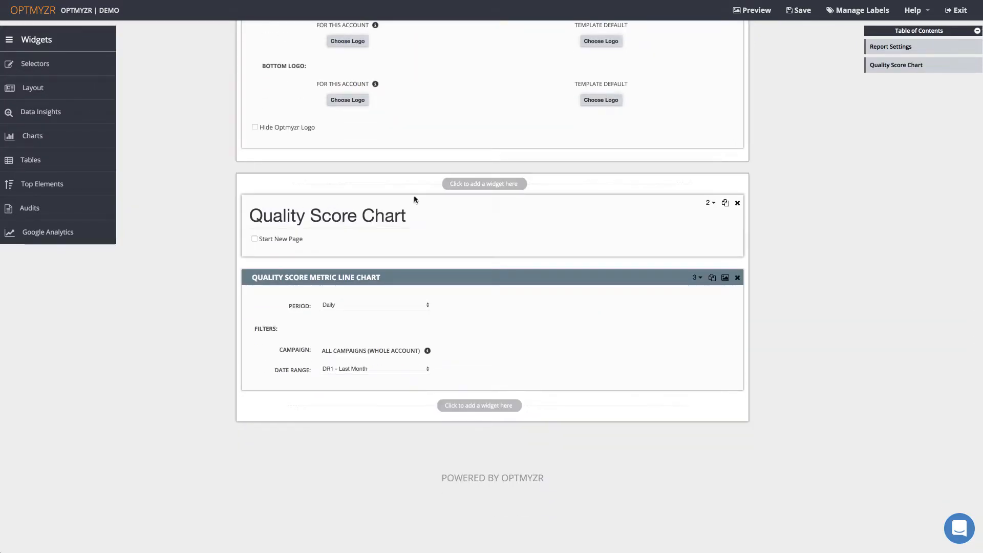
pyautogui.click(477, 184)
pyautogui.moveTo(476, 184)
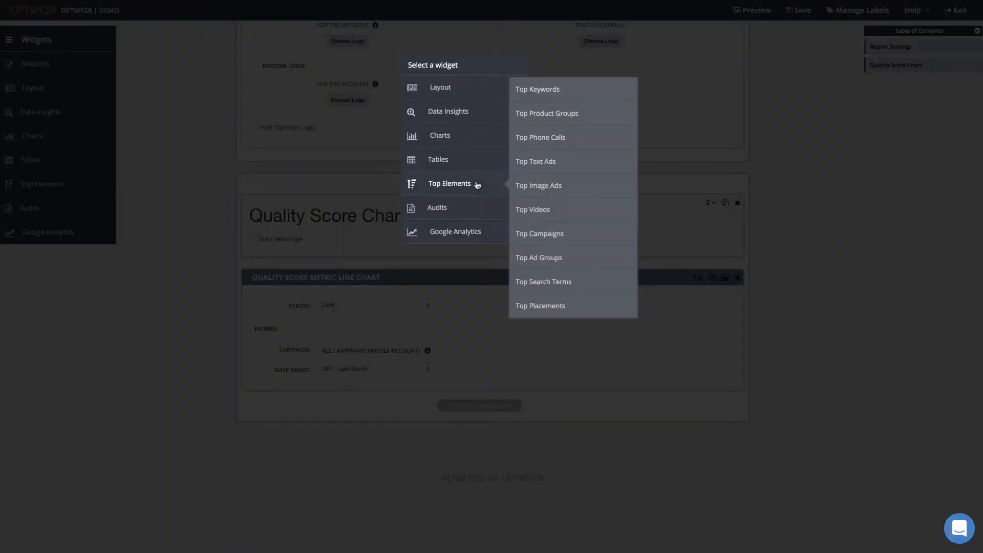
pyautogui.click(540, 186)
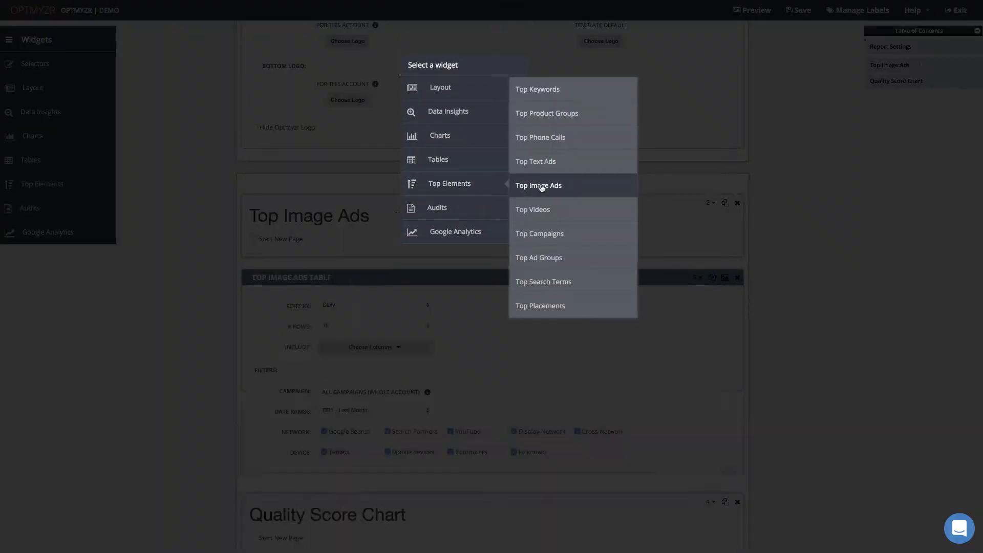
# Step: Examine the period options available for date ranges DR1 and DR2 in the report settings
pyautogui.scroll(15, 191, 155)
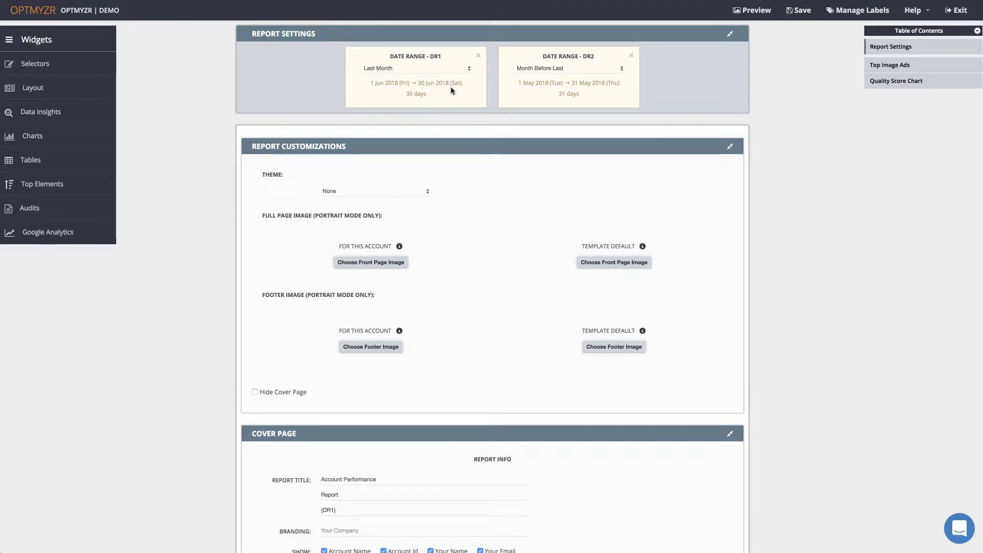
pyautogui.click(445, 69)
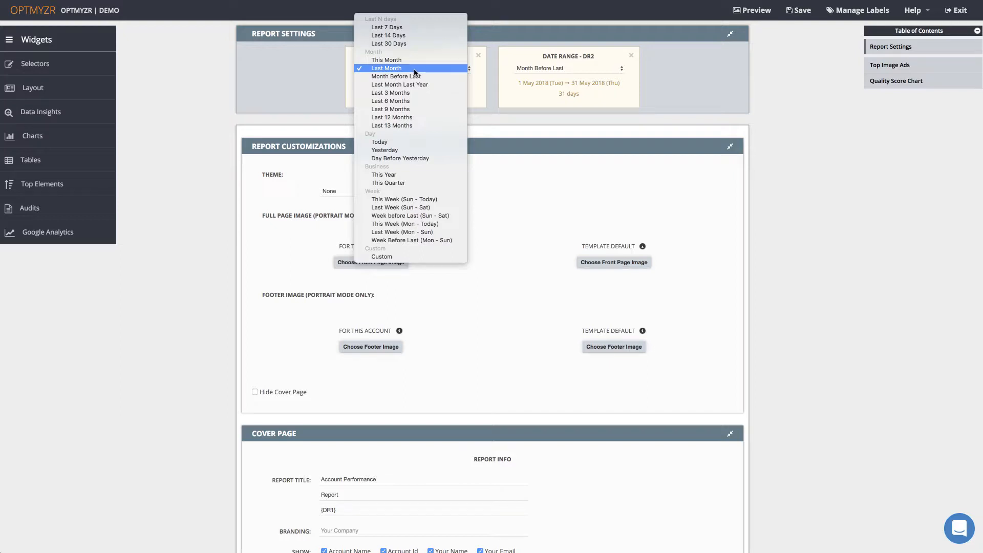
pyautogui.click(664, 69)
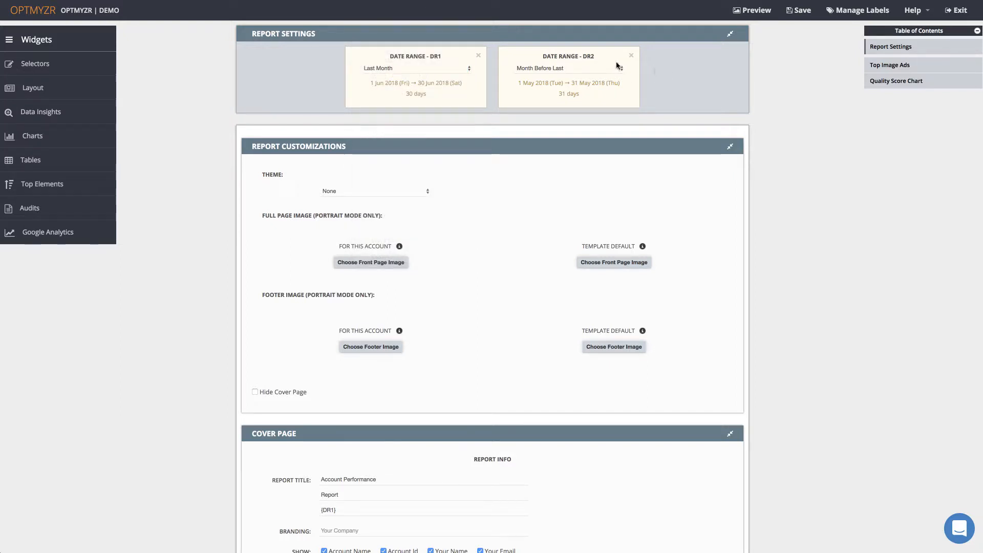
pyautogui.click(602, 72)
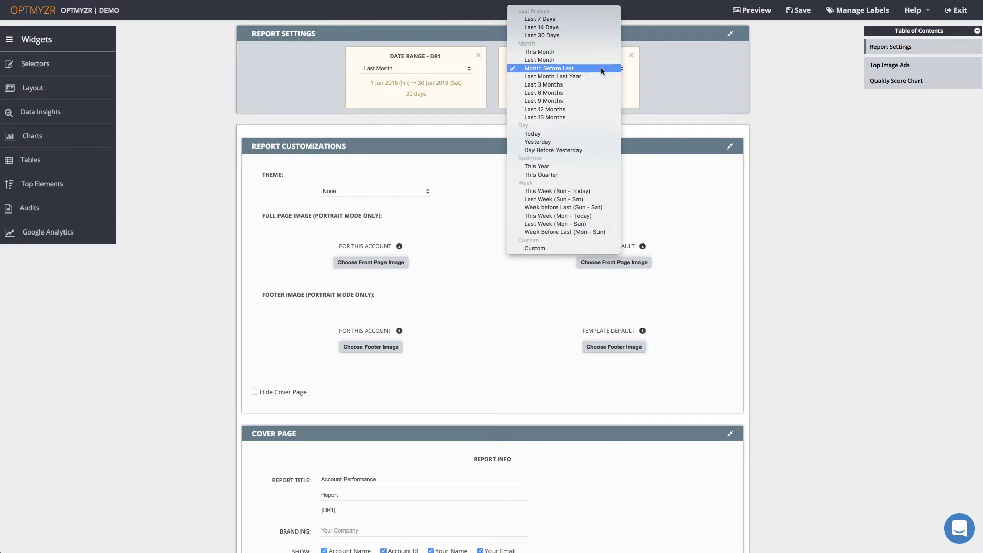
pyautogui.click(572, 69)
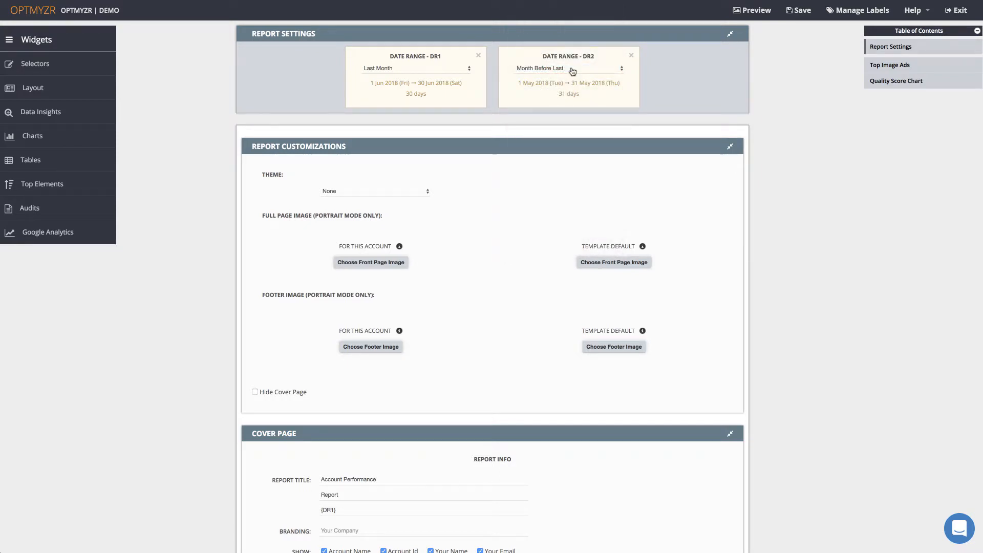
# Step: Add two more date ranges to the report settings, the first set to Last Month Last Year and the second to Last 13 Months
pyautogui.moveTo(42, 64)
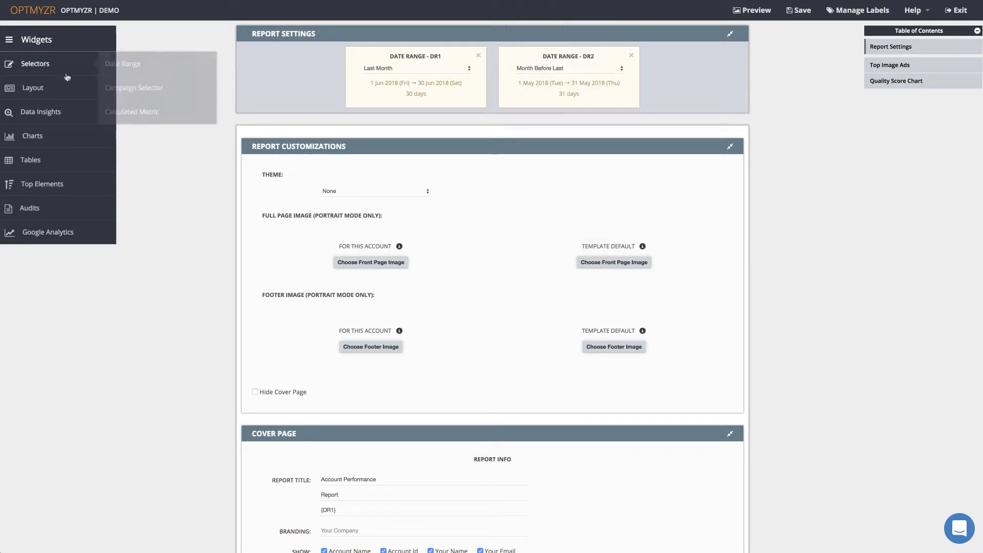
pyautogui.click(130, 67)
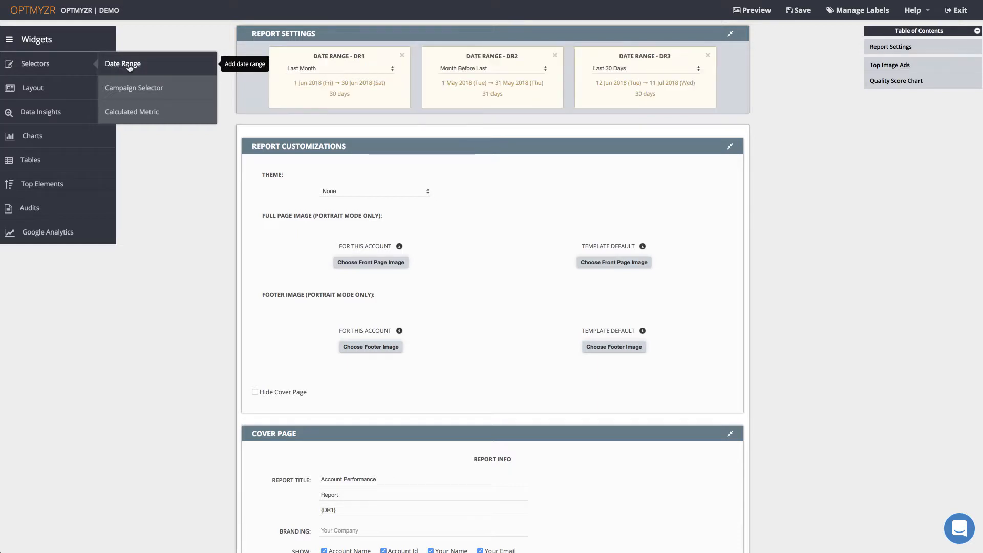
pyautogui.click(129, 67)
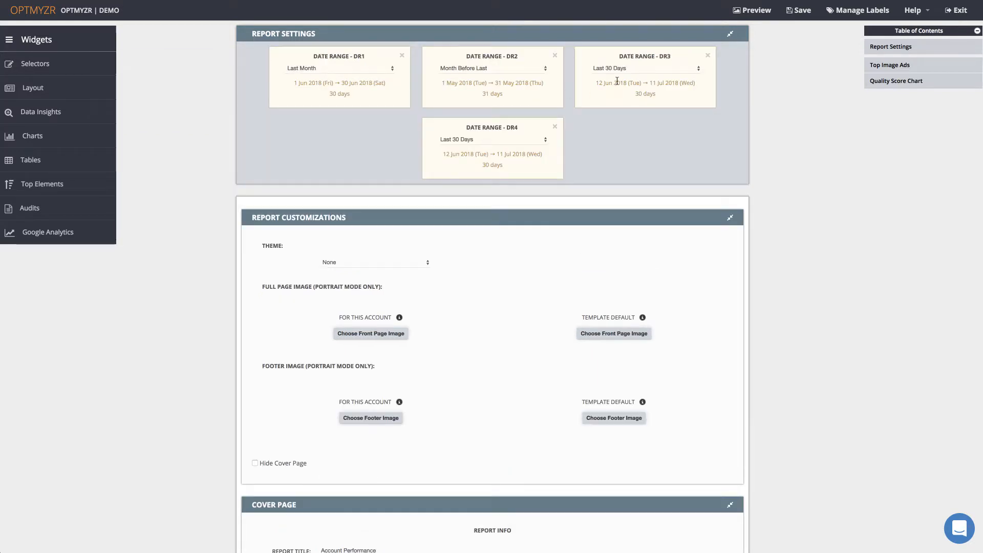
pyautogui.click(626, 69)
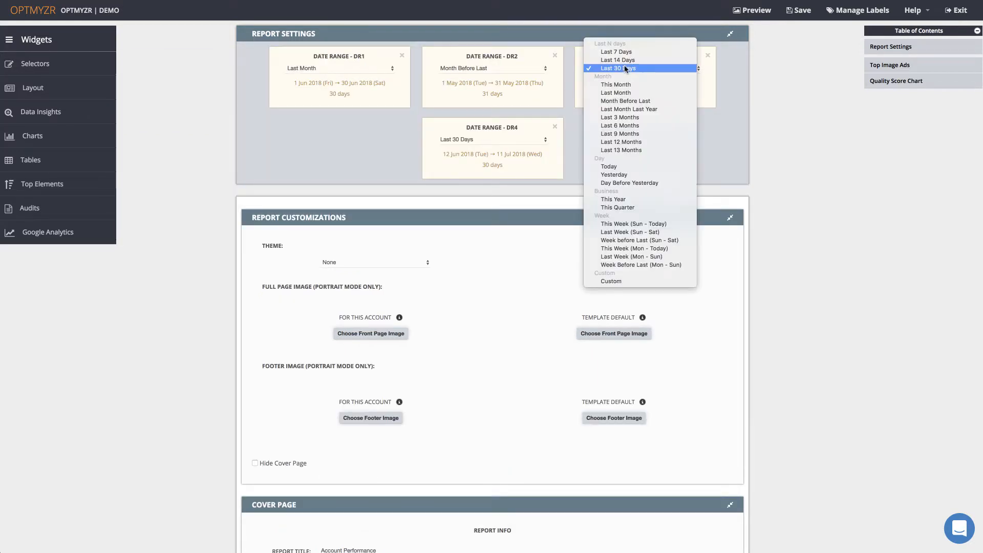
pyautogui.click(624, 109)
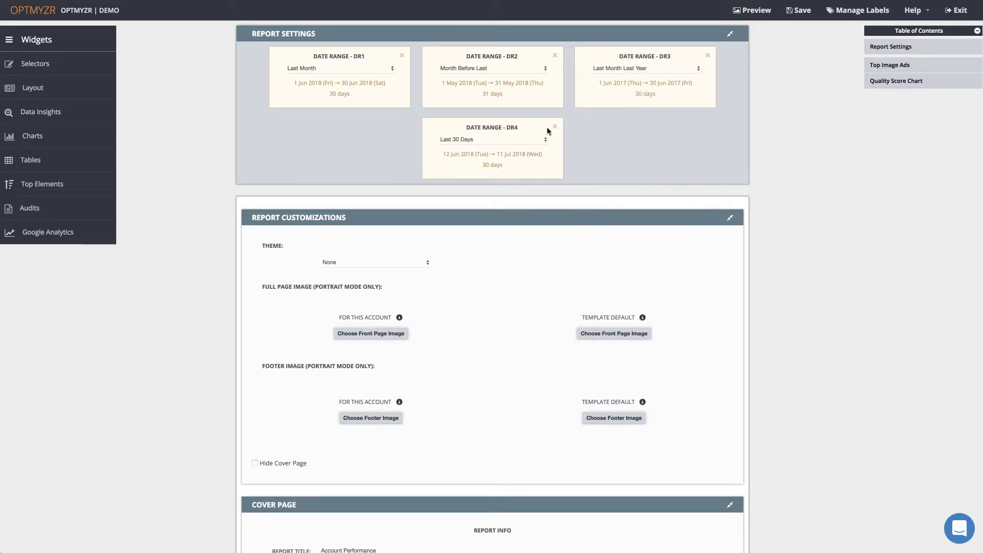
pyautogui.click(511, 141)
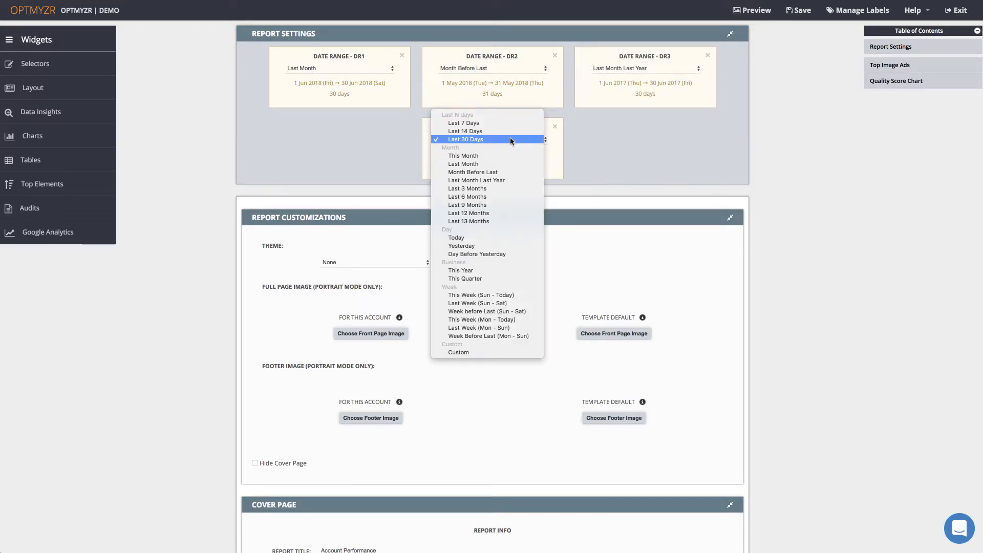
pyautogui.click(485, 224)
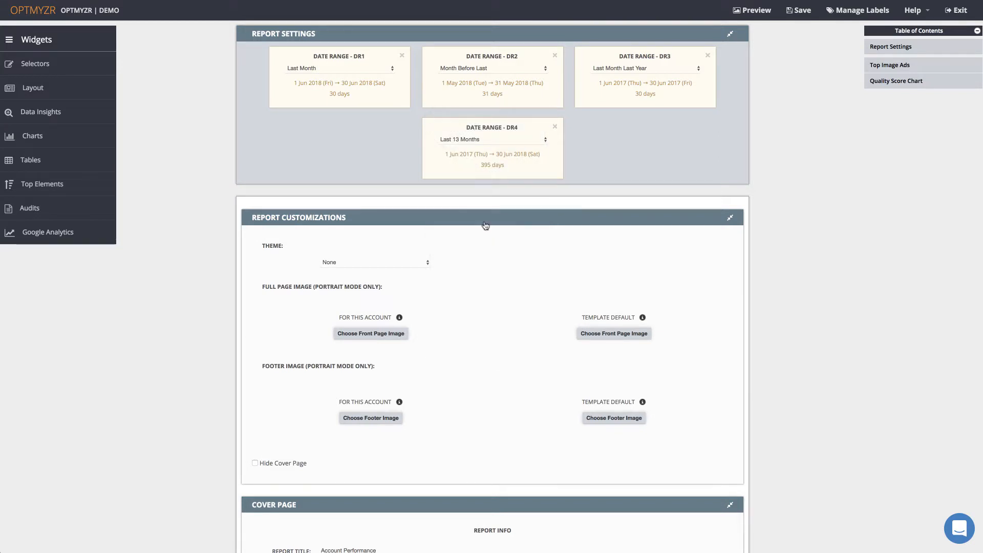
# Step: Check the date range choices of the quality score metric line chart, keeping DR1 - Last Month selected
pyautogui.scroll(-3, 485, 225)
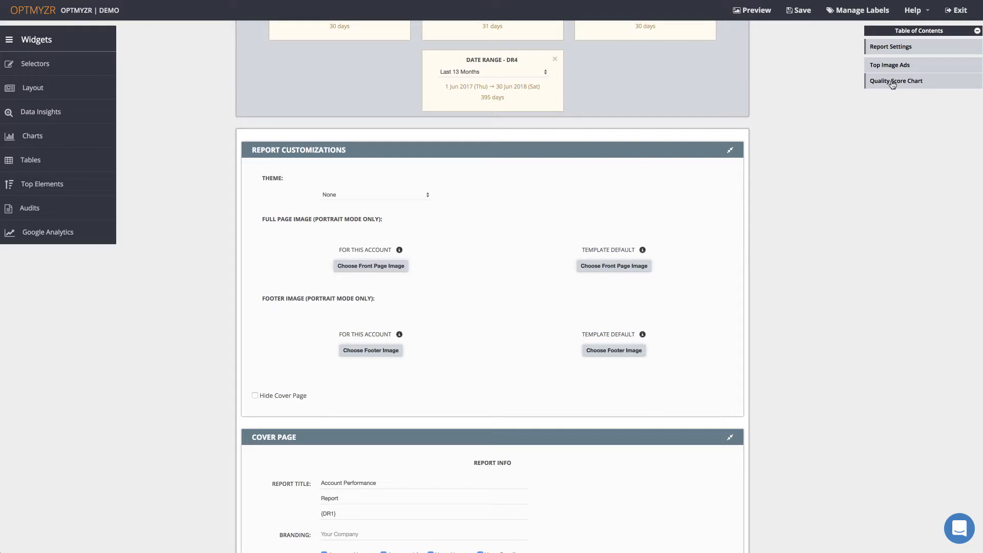
pyautogui.click(892, 82)
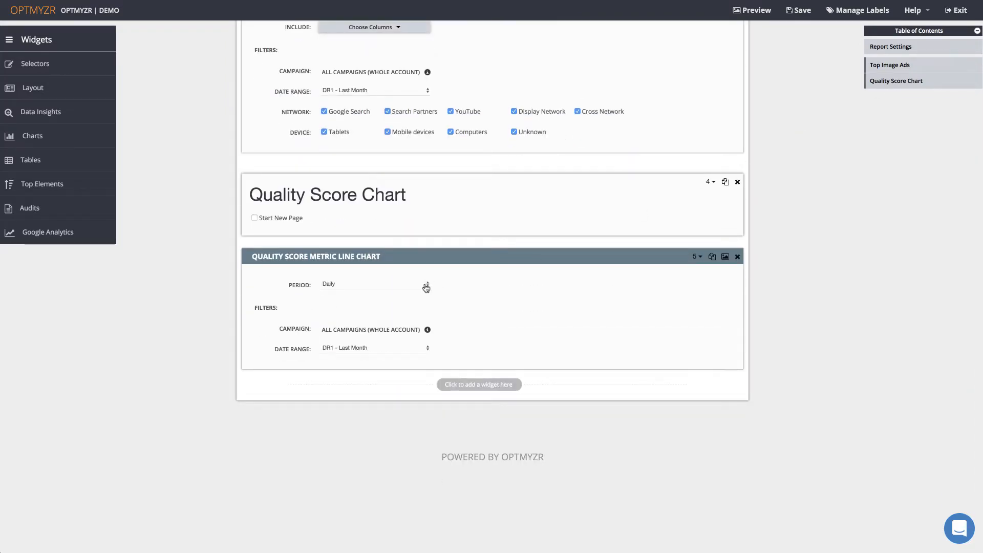
pyautogui.click(419, 349)
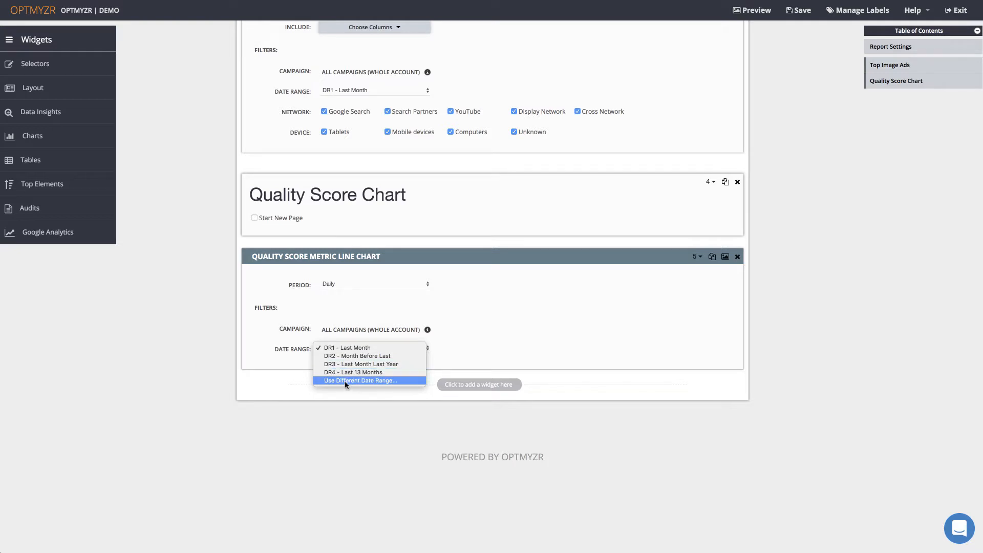
pyautogui.click(345, 348)
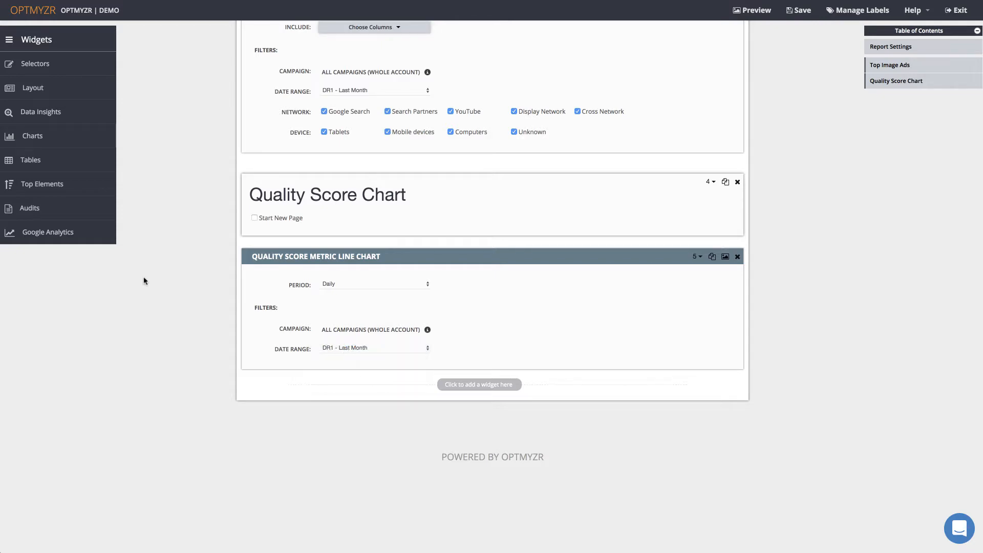
# Step: Set date range DR1 in the report settings to This Month and go to the Quality Score Chart section
pyautogui.scroll(20, 144, 280)
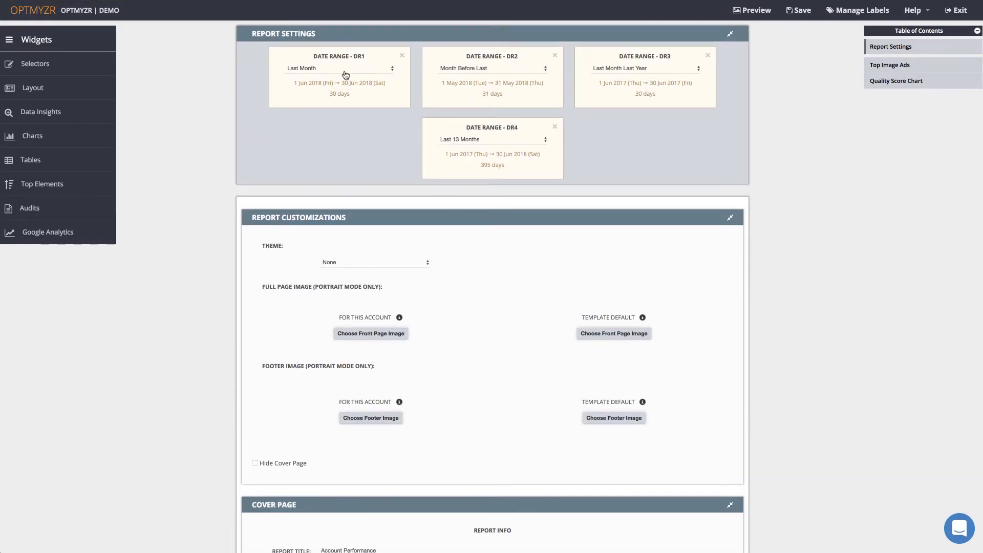
pyautogui.click(345, 75)
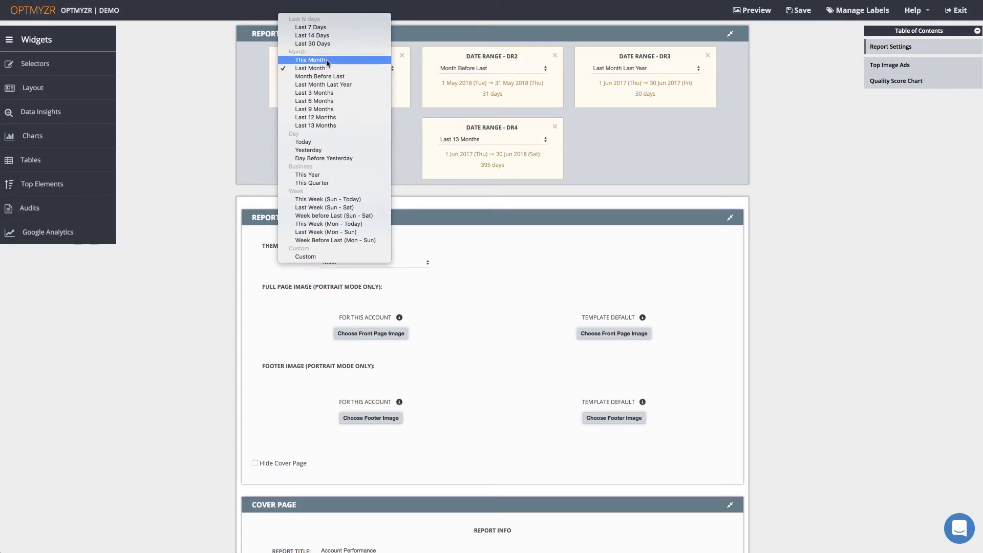
pyautogui.click(327, 61)
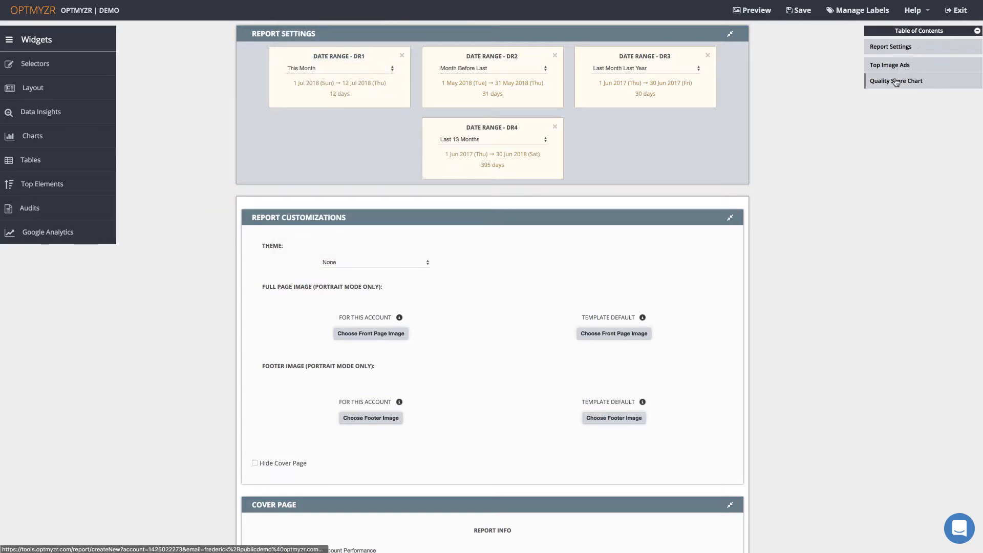
pyautogui.click(895, 81)
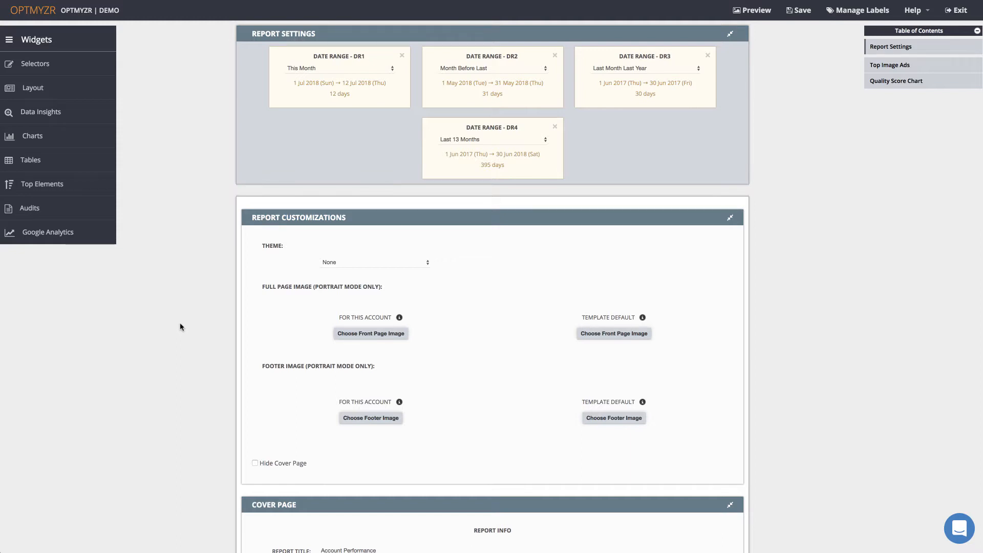
# Step: Examine the theme choices in the report customizations, keeping None selected, and review the cover page settings
pyautogui.scroll(-3, 180, 324)
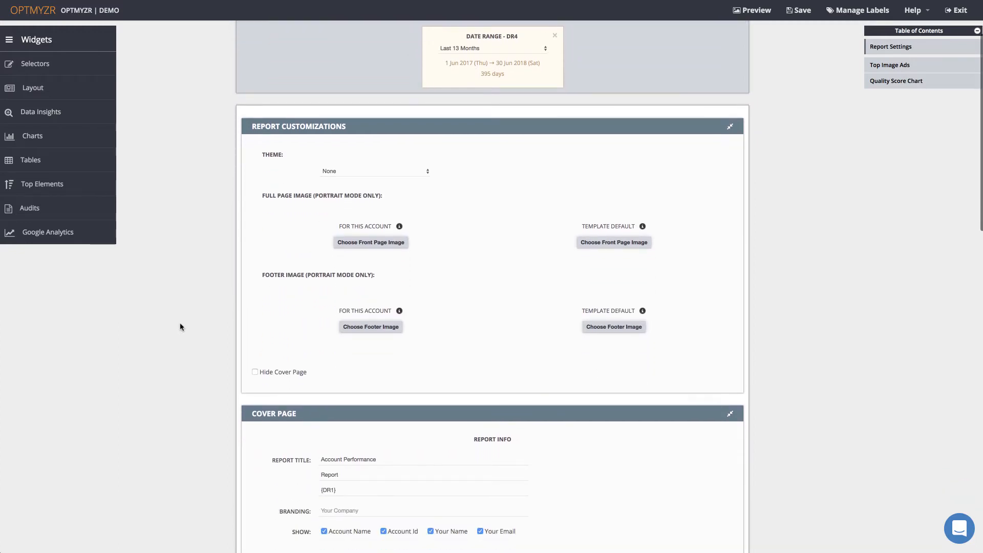
pyautogui.scroll(-3, 179, 327)
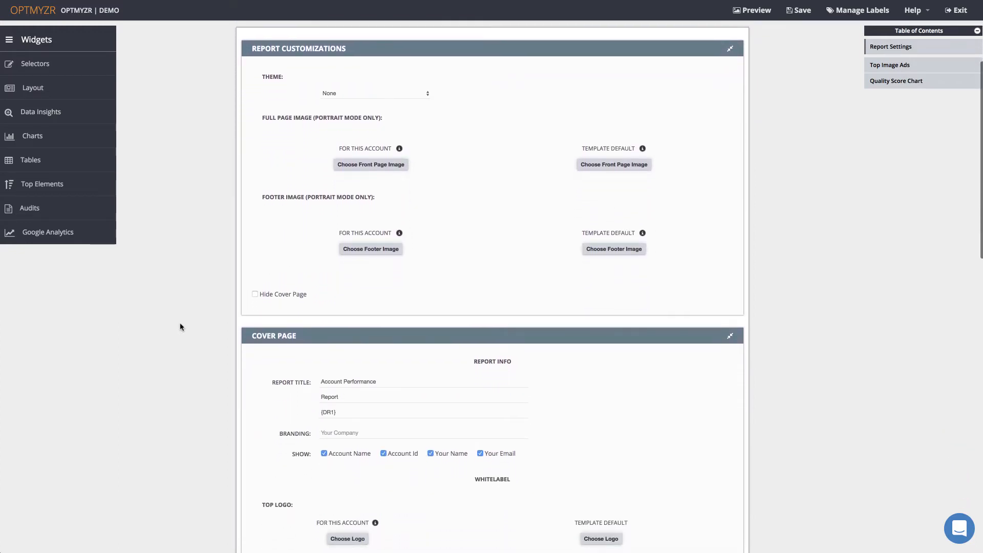
pyautogui.click(363, 94)
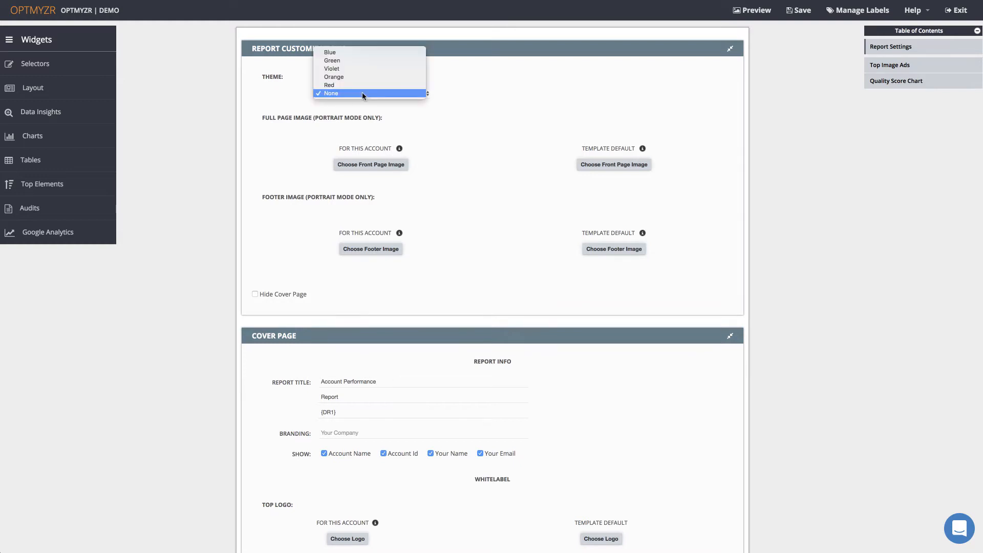
pyautogui.click(448, 97)
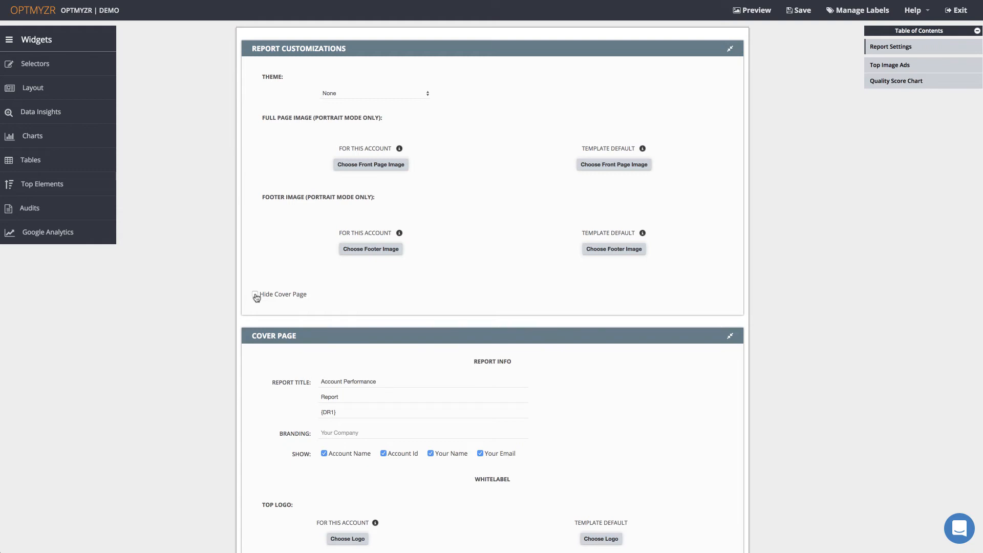
pyautogui.scroll(-2, 255, 297)
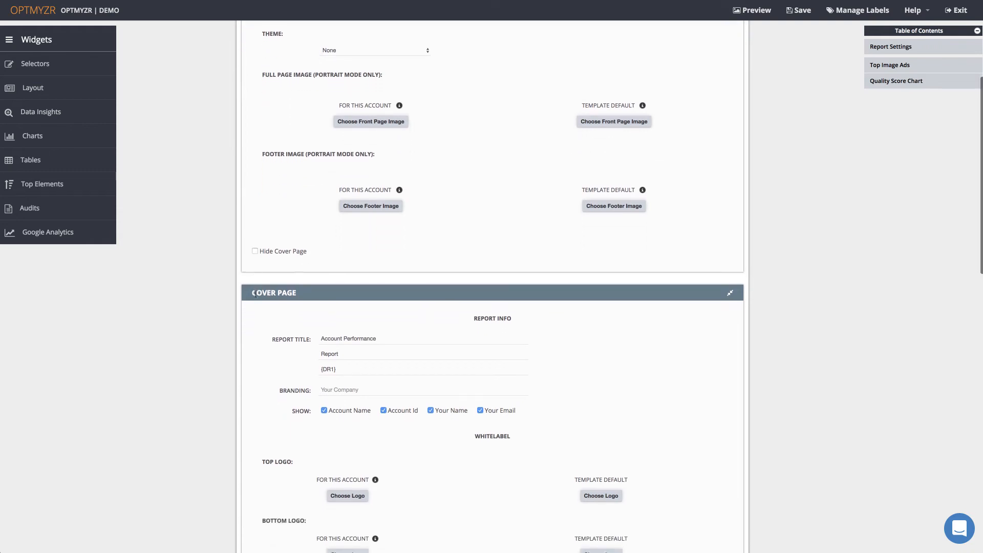
pyautogui.scroll(-3, 255, 295)
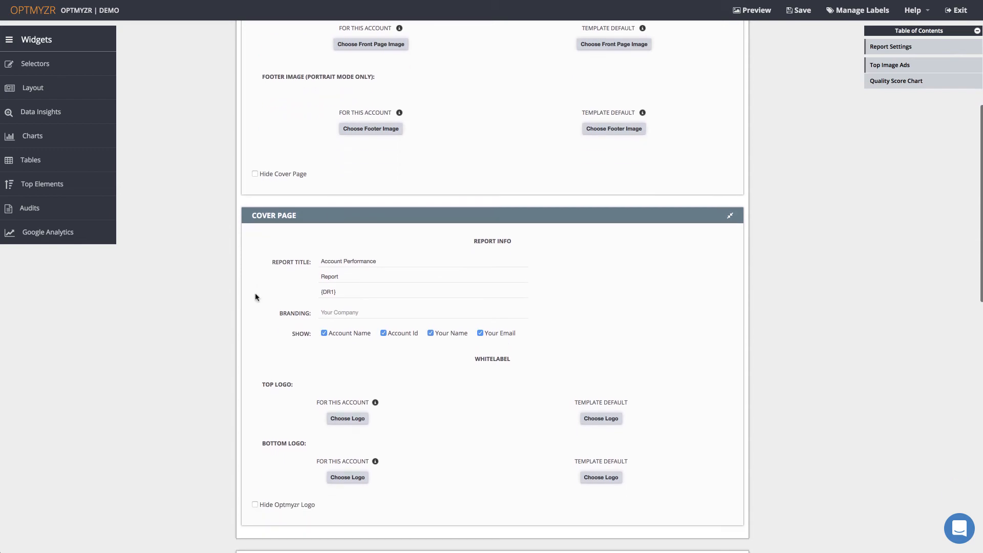